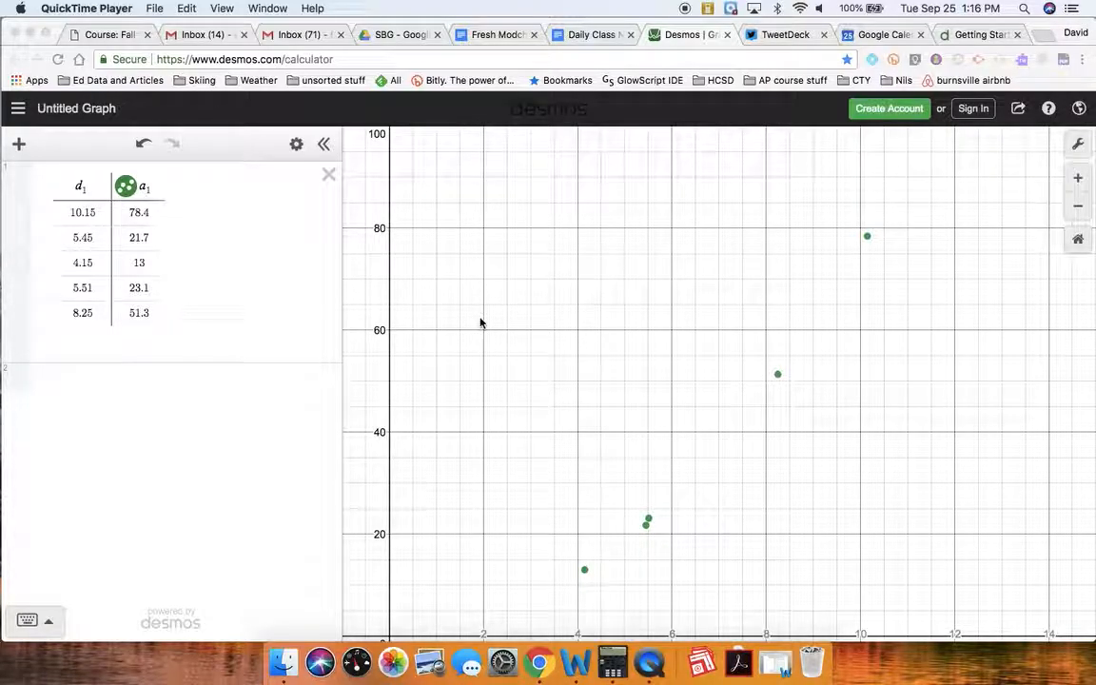
Add a linear regression of the table data with the expression a_1 ~ md_1 + b.
click(19, 144)
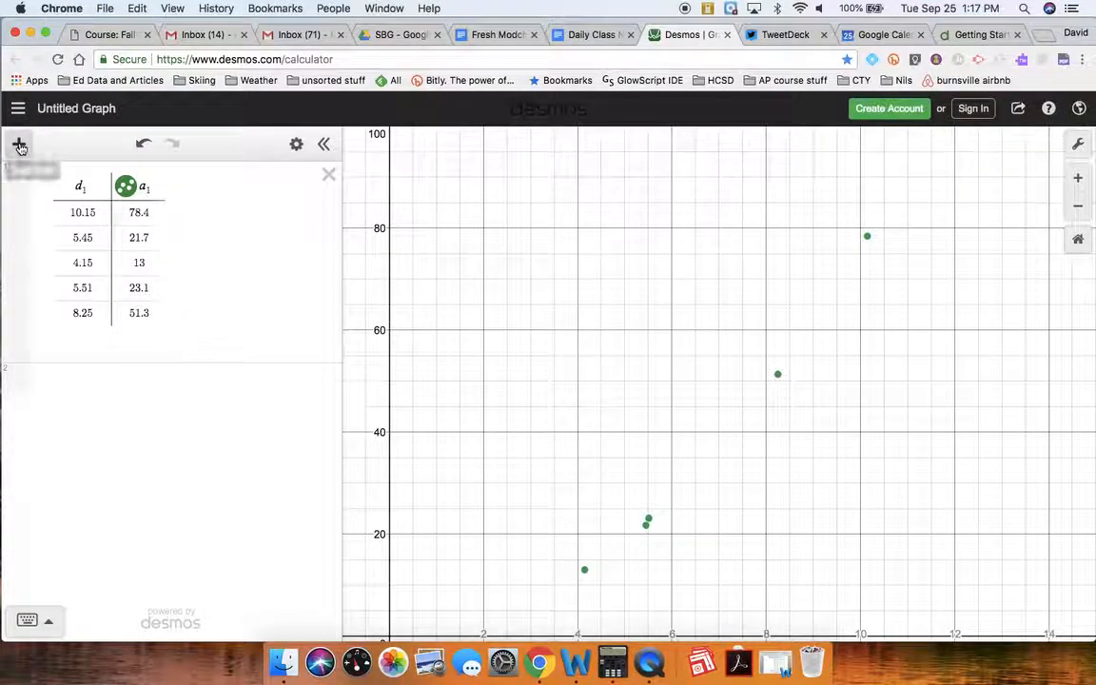
click(20, 146)
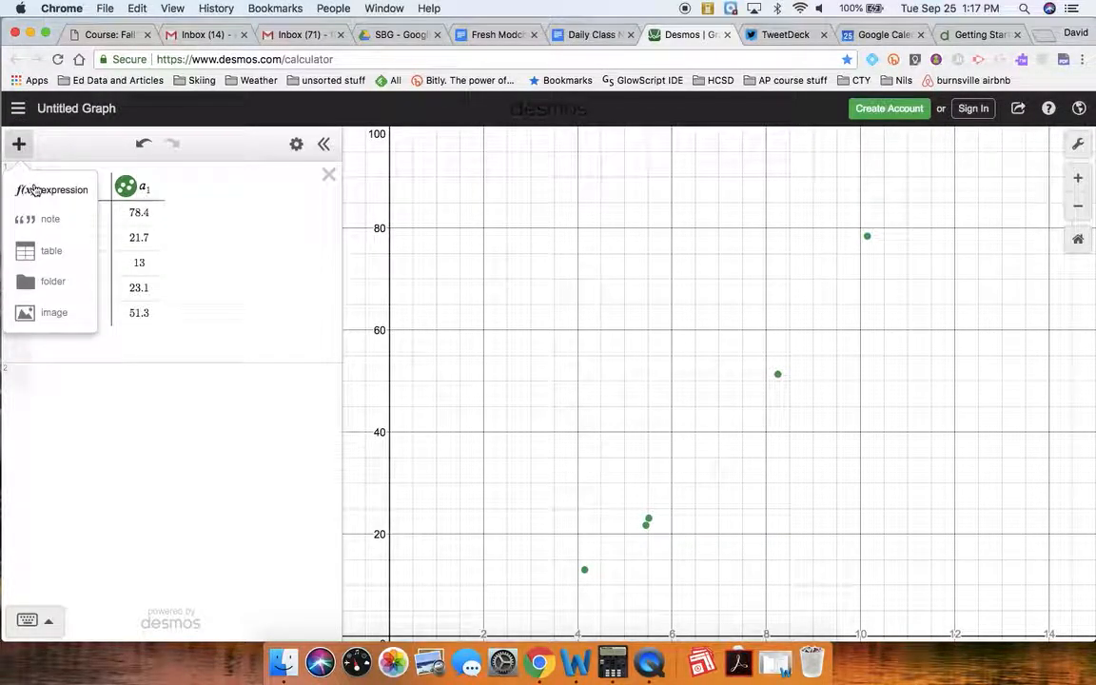
click(33, 186)
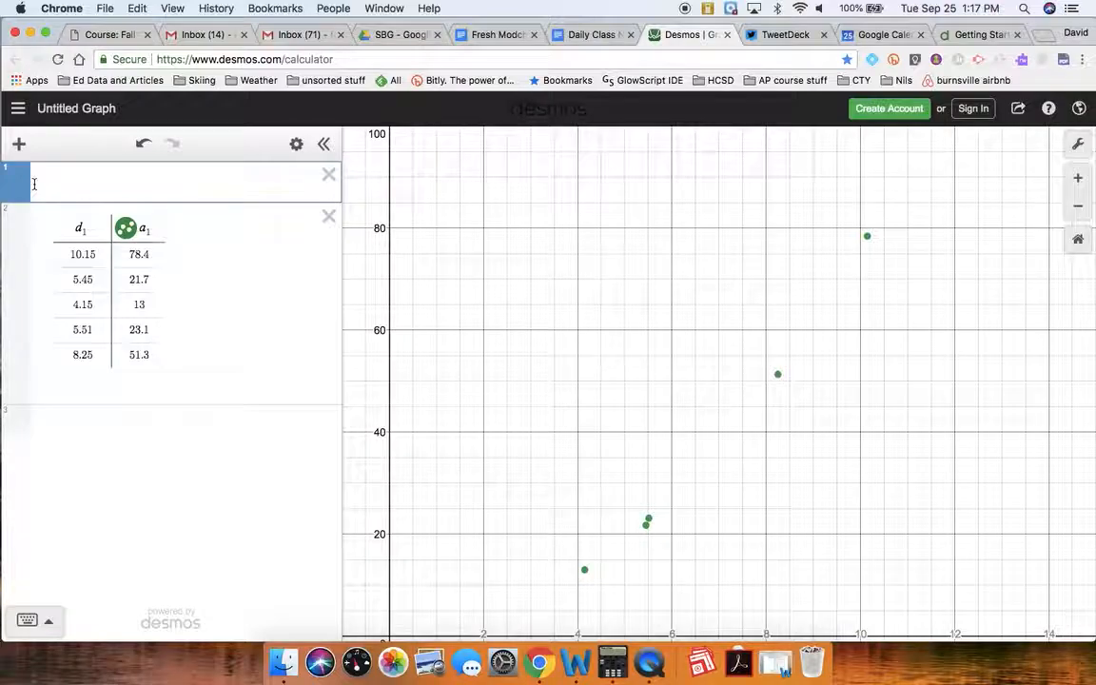
text(a1 )
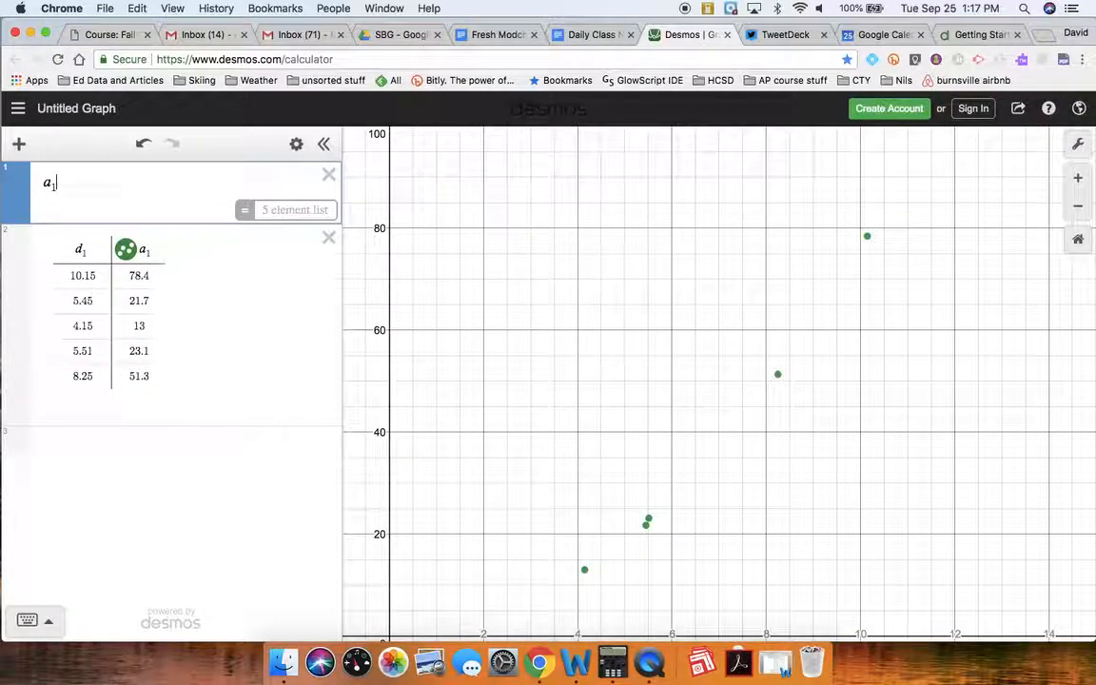
text(~ )
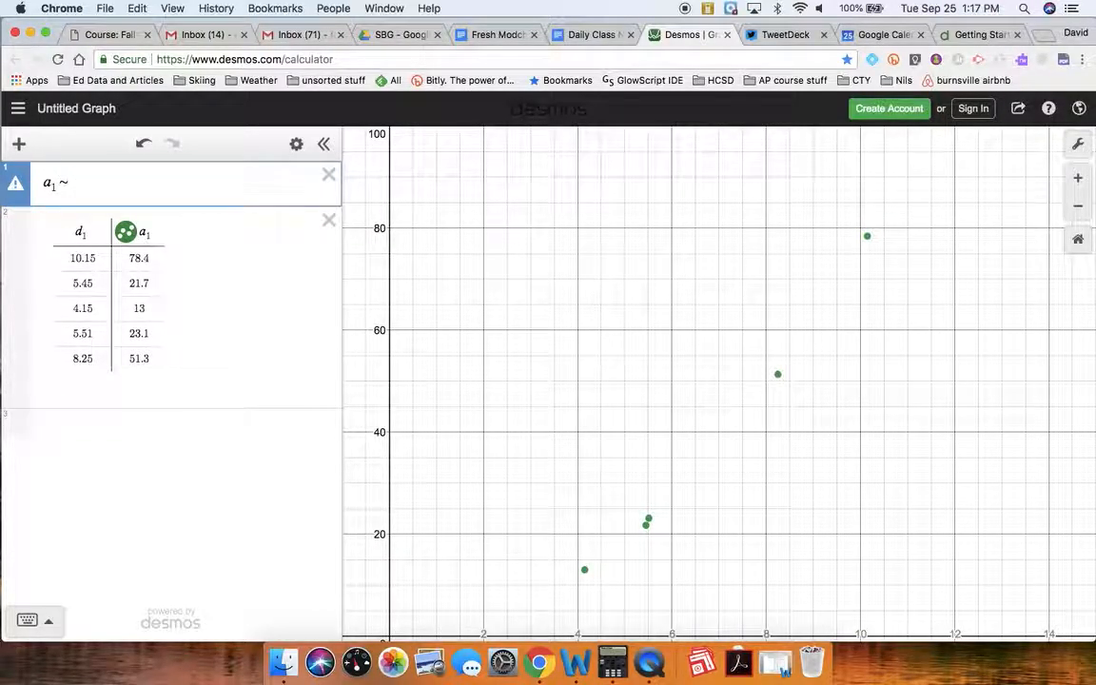
text(md)
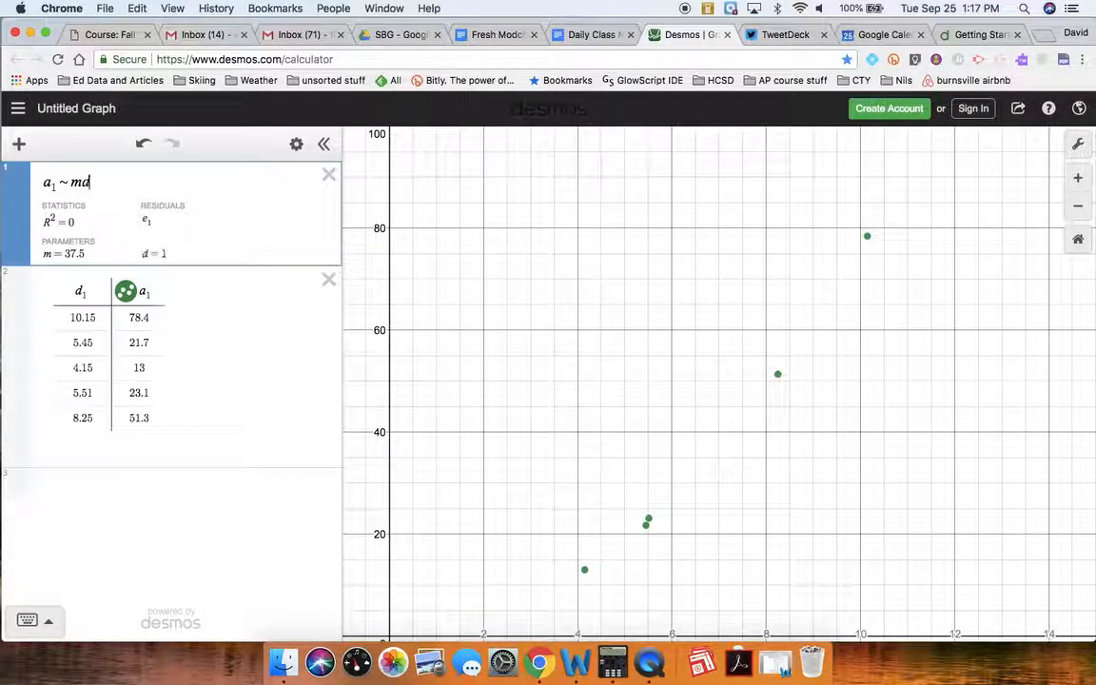
text(1 + b)
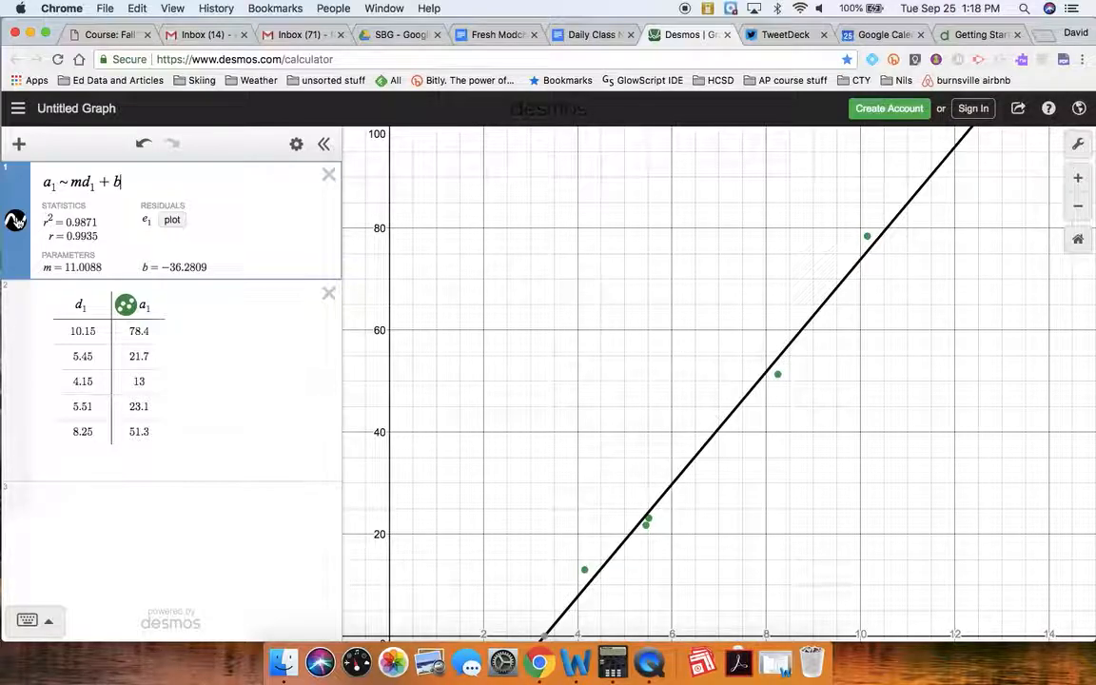
Hide the fitted line and plot area against squared diameter with a new expression (d_1^2, a_1).
click(16, 219)
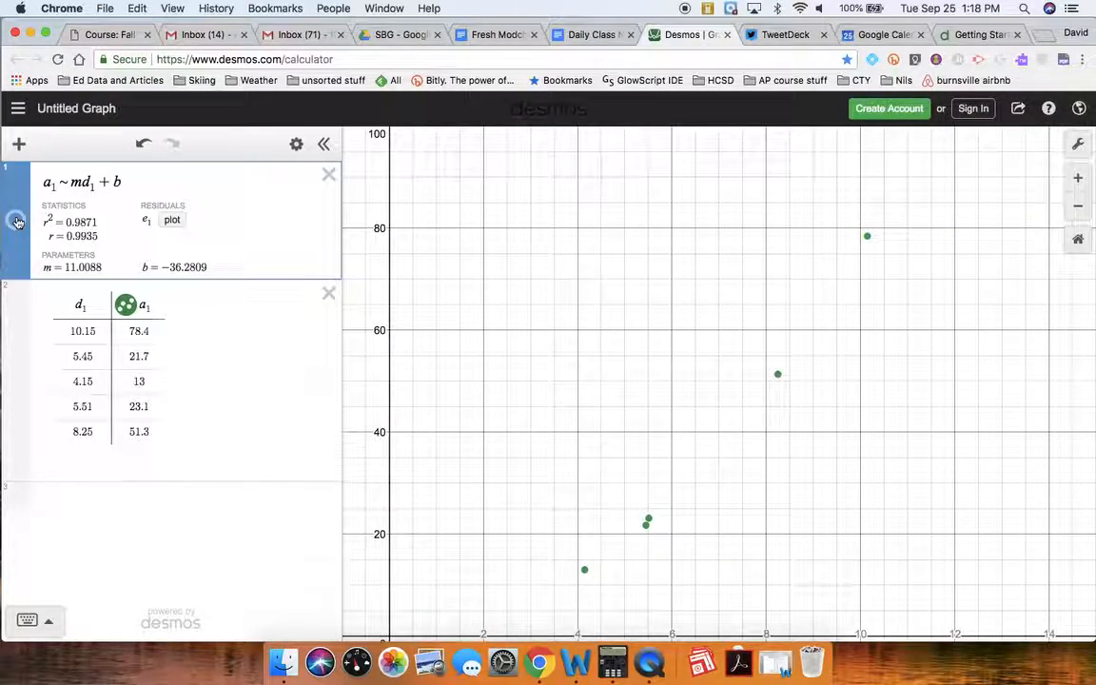
click(20, 145)
click(38, 187)
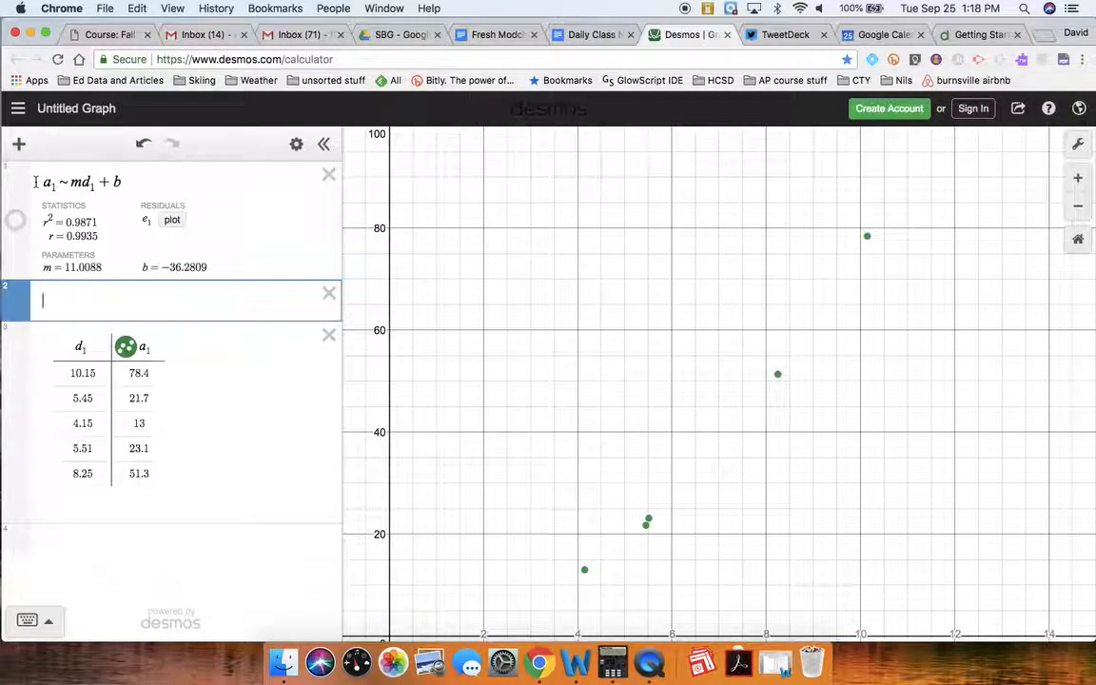
text(()
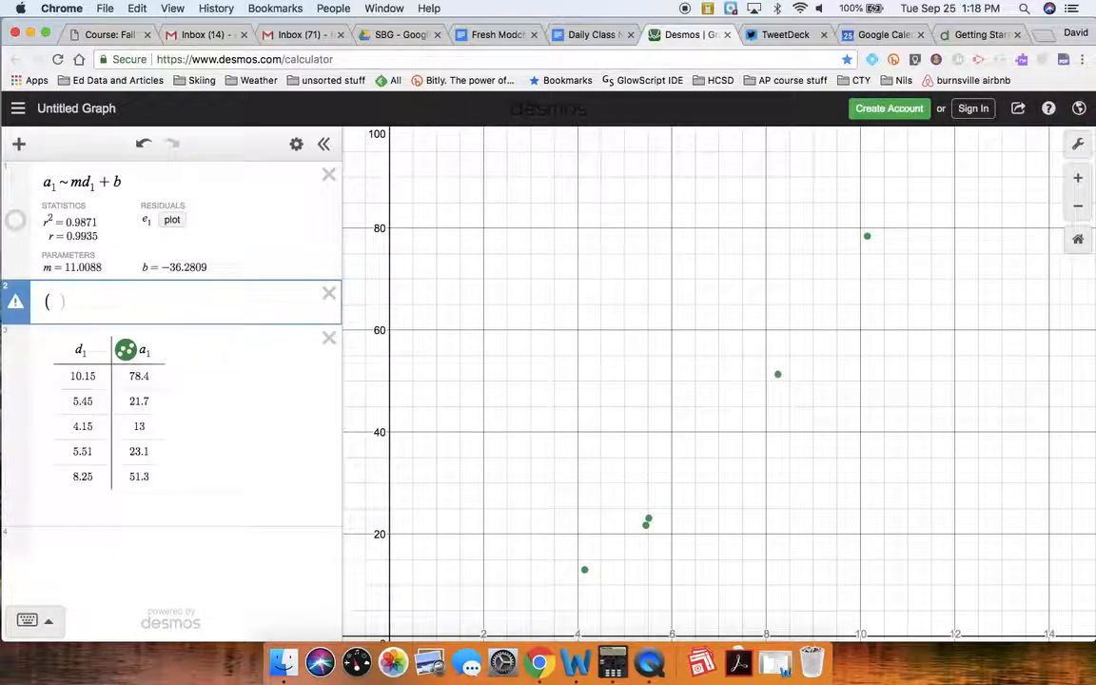
text(d1^2)
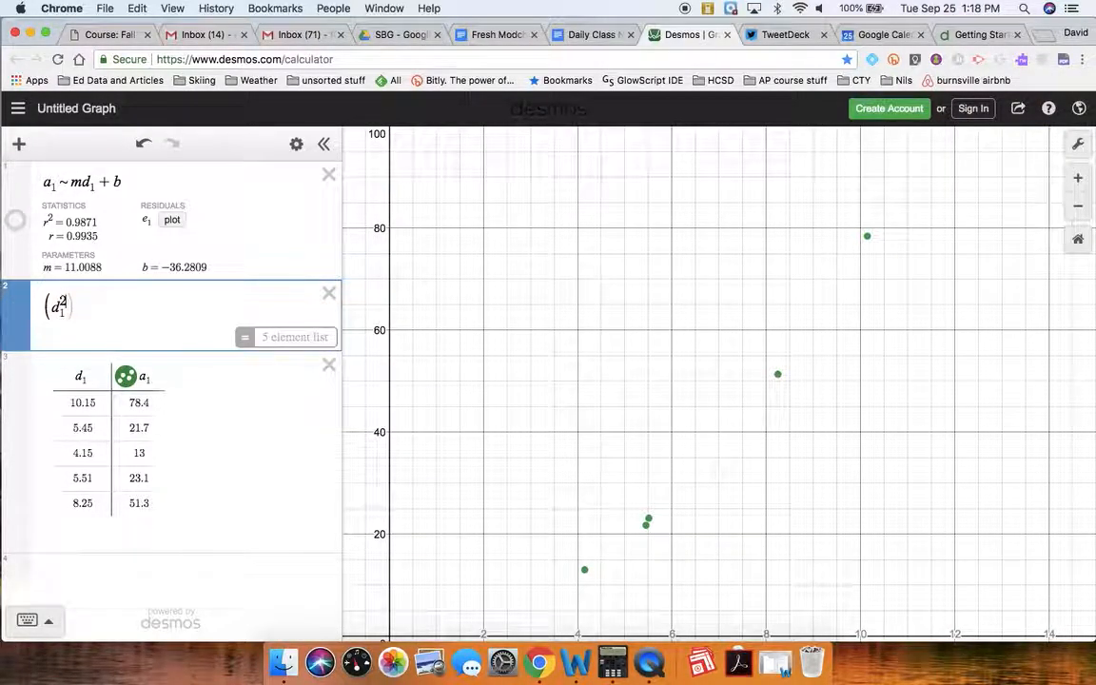
key(Right)
text(,)
text(a_1)
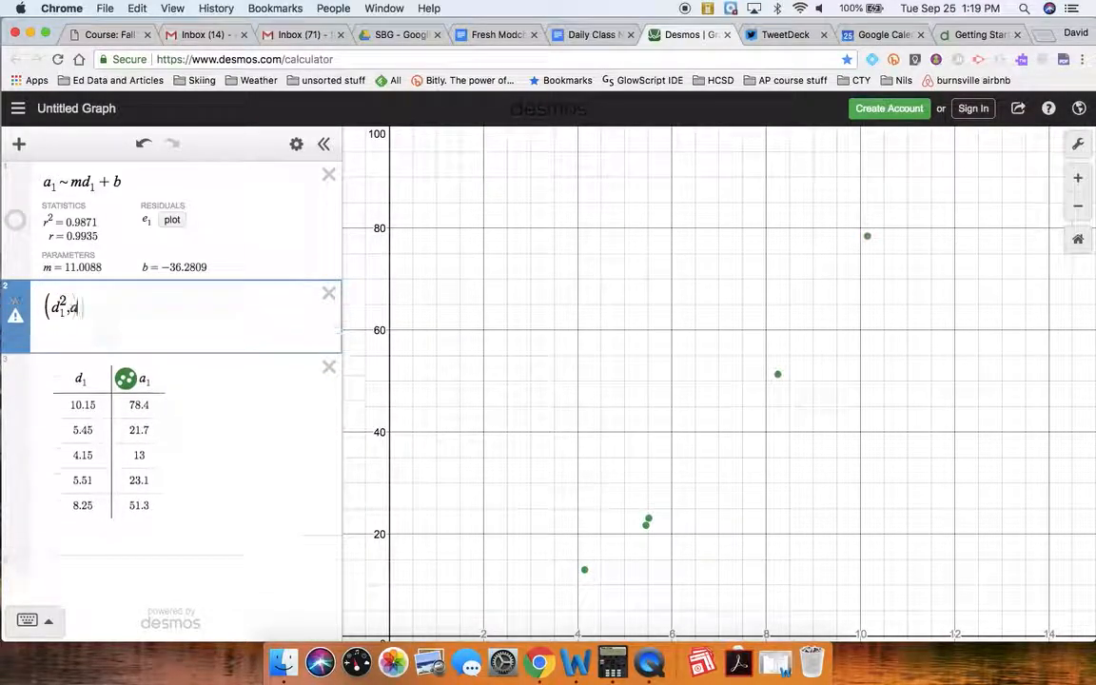
key(Right)
key(Right)
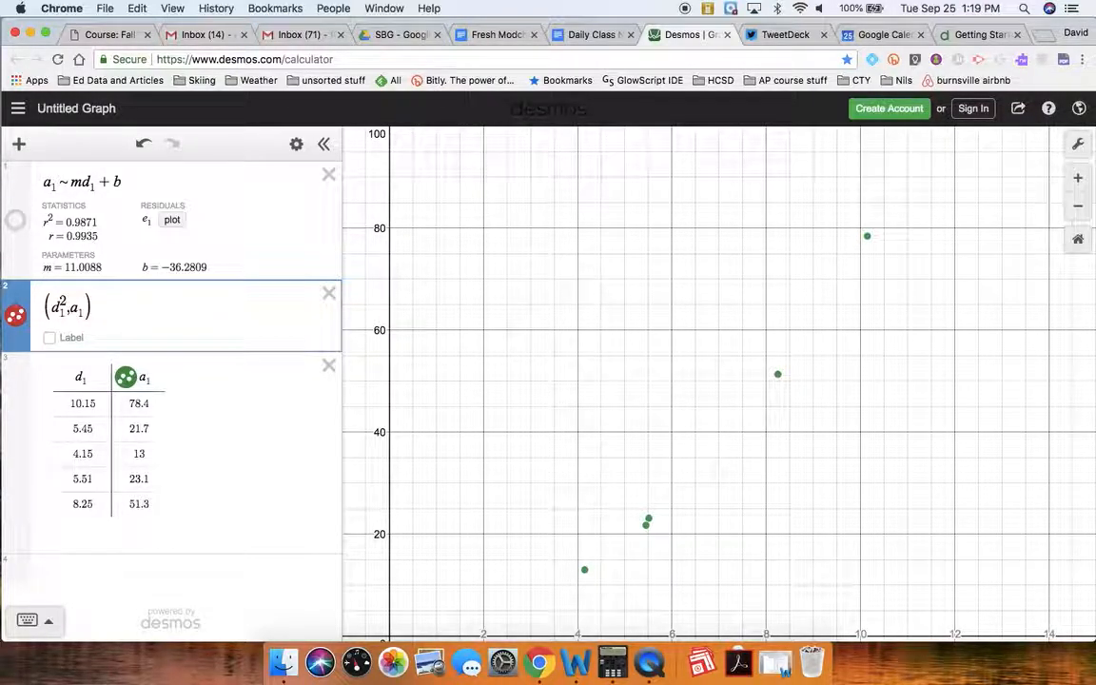
Hide the original table's points and set the x-axis upper limit to 150.
click(124, 379)
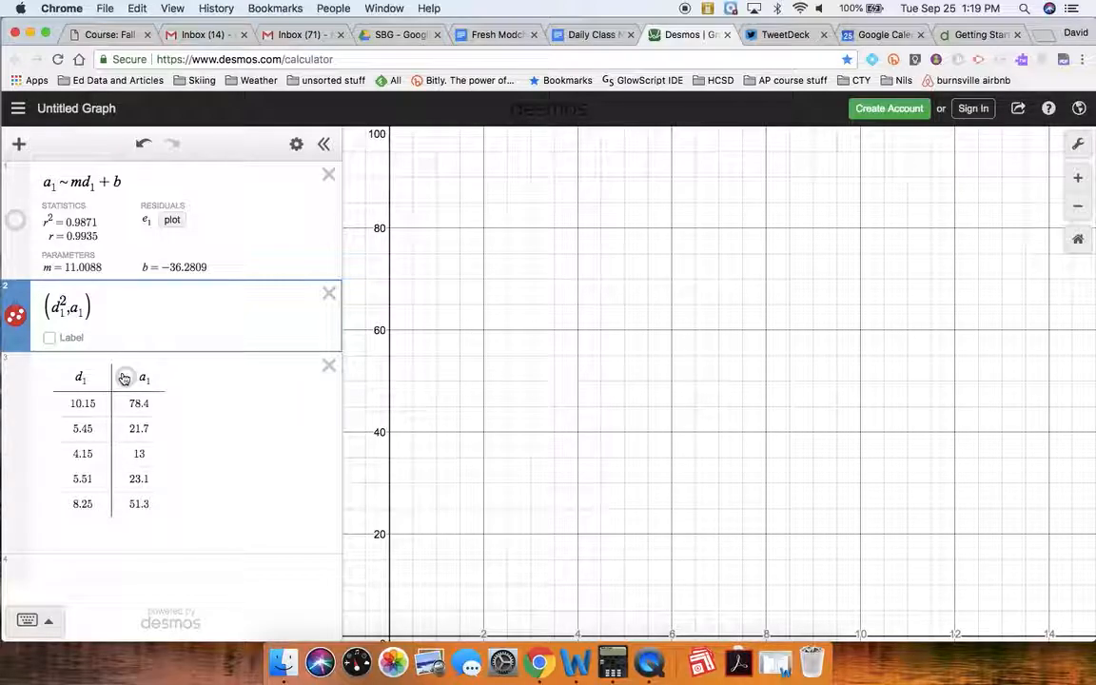
click(1077, 144)
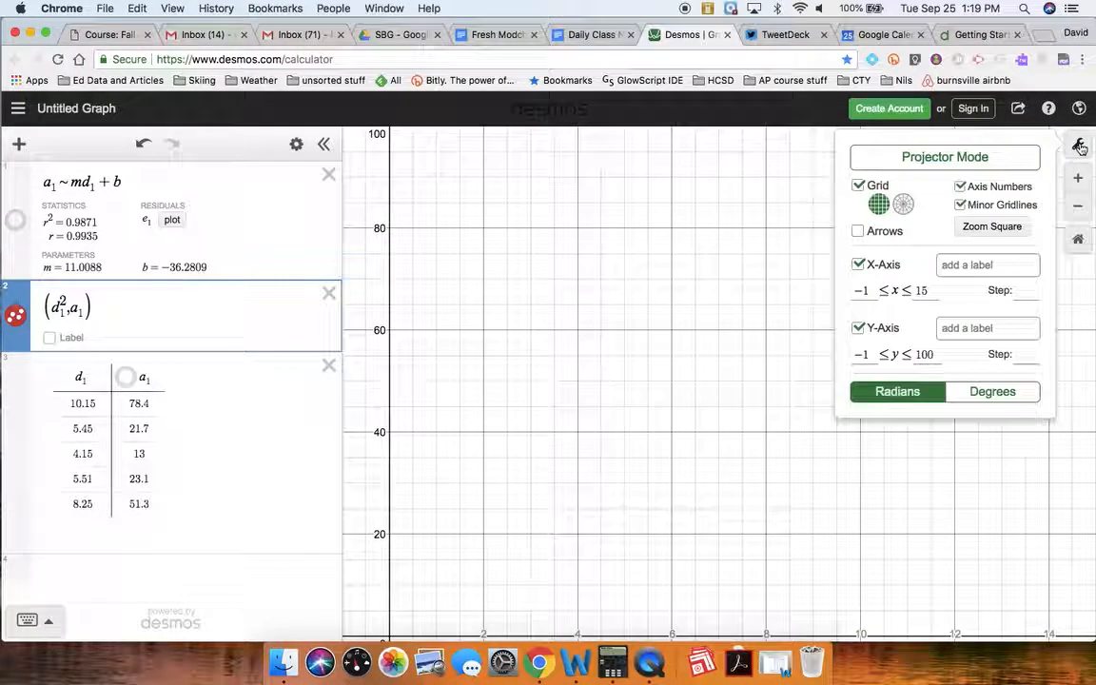
click(924, 290)
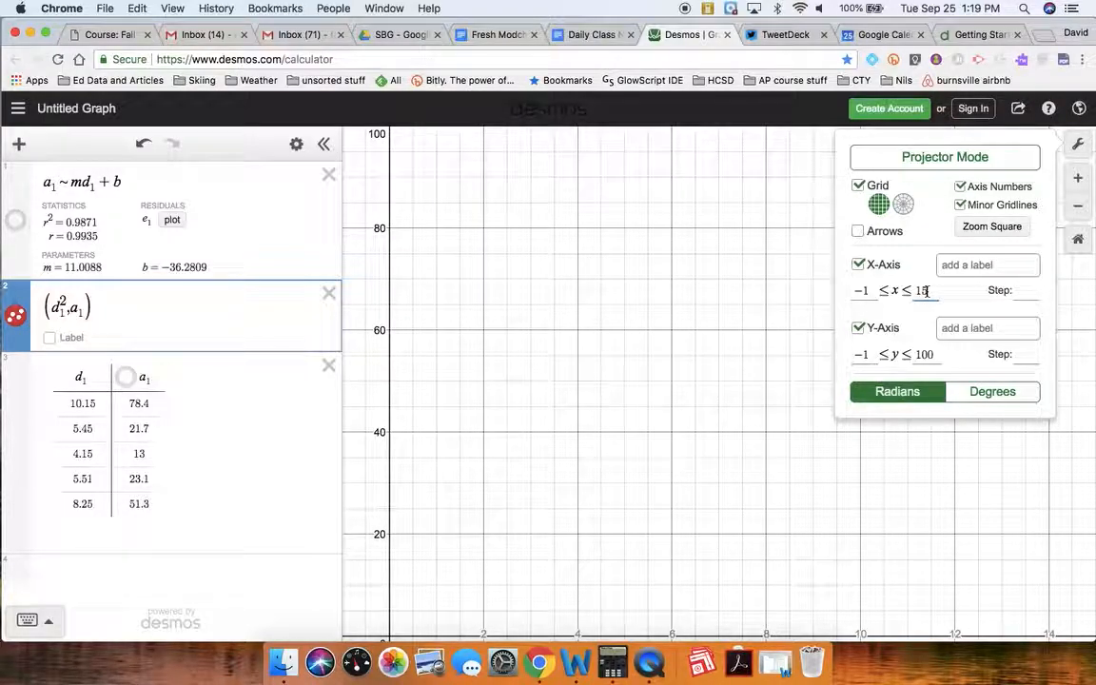
key(BackSpace)
text(50)
click(904, 550)
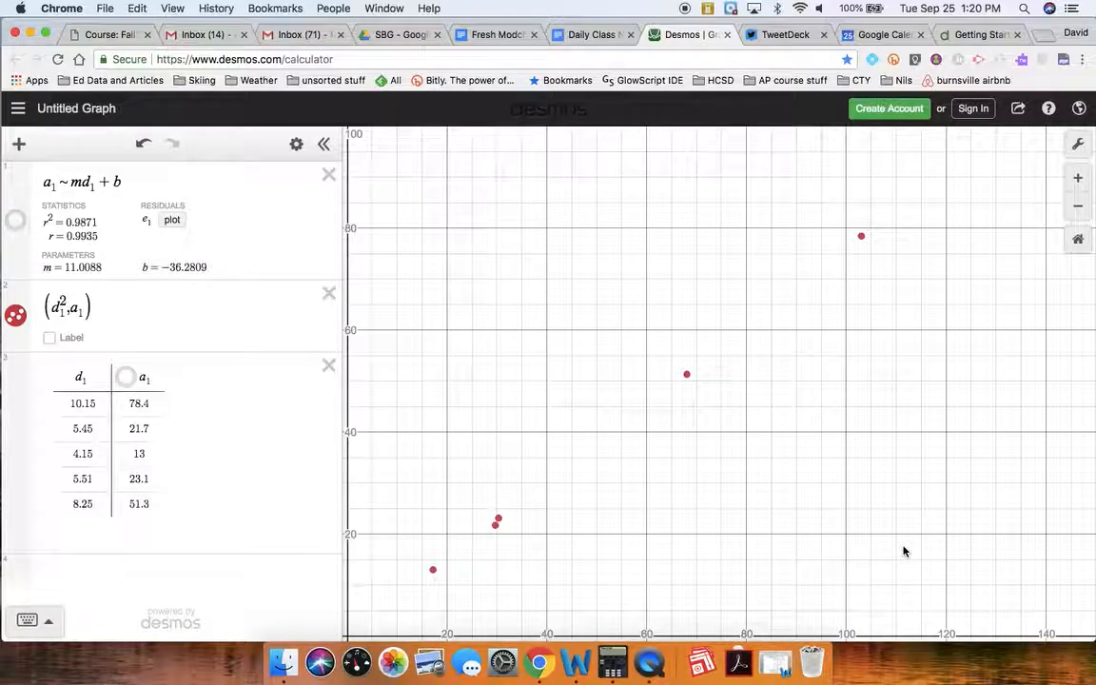
Convert the (d_1^2, a_1) expression into a table and name its columns s_1 and a_2.
click(297, 147)
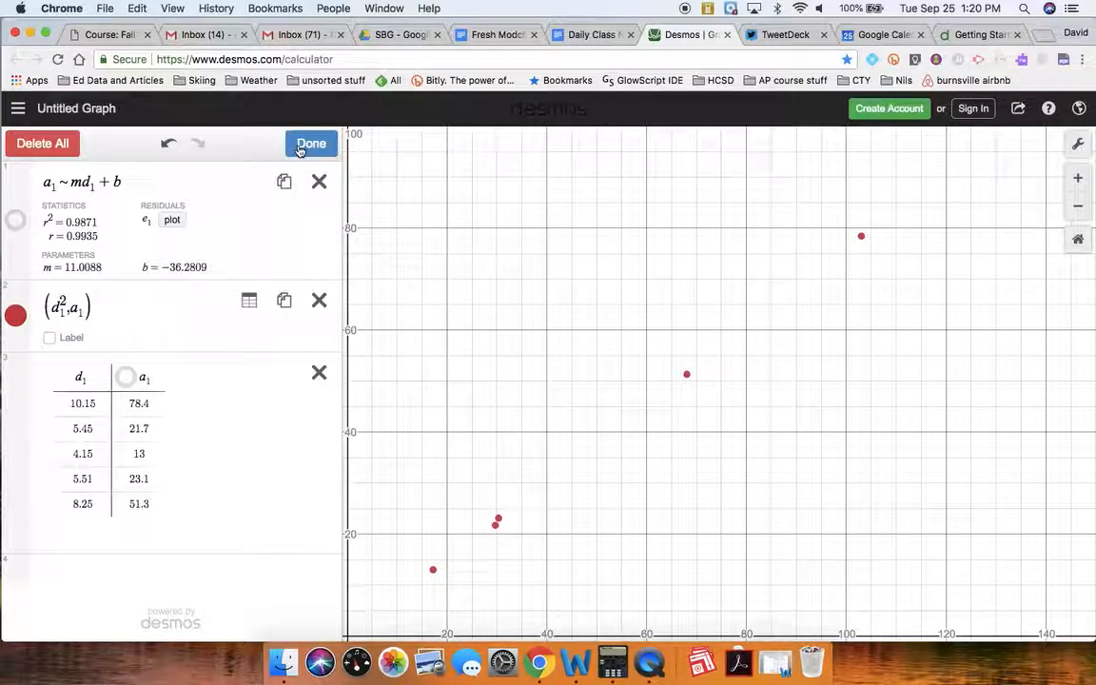
click(251, 304)
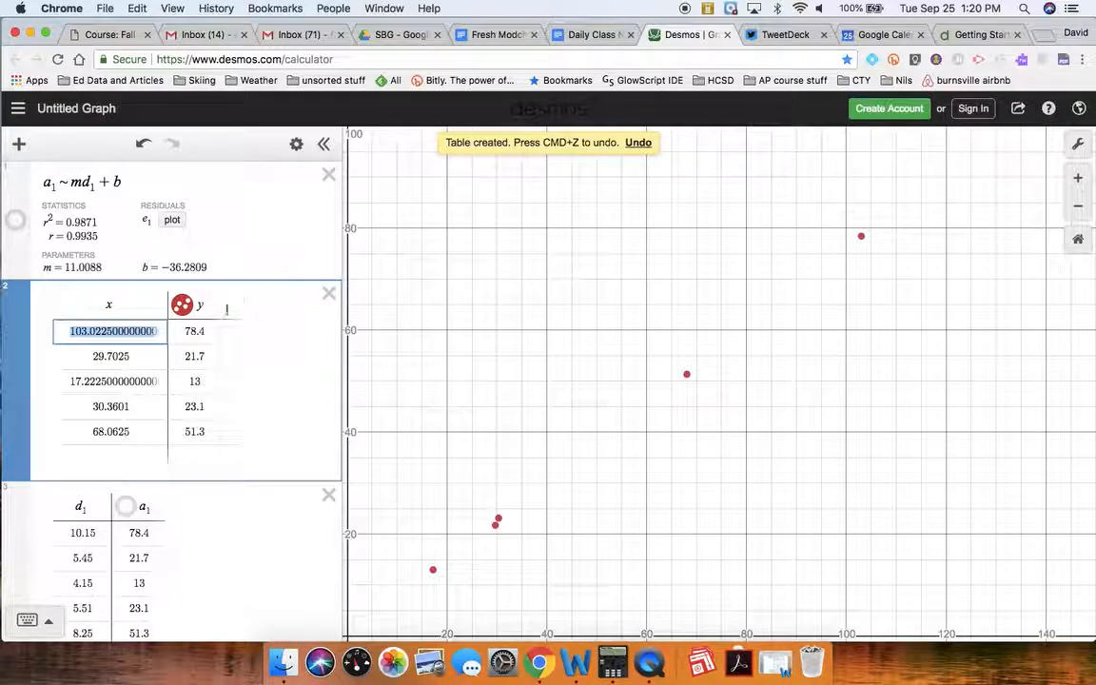
click(111, 304)
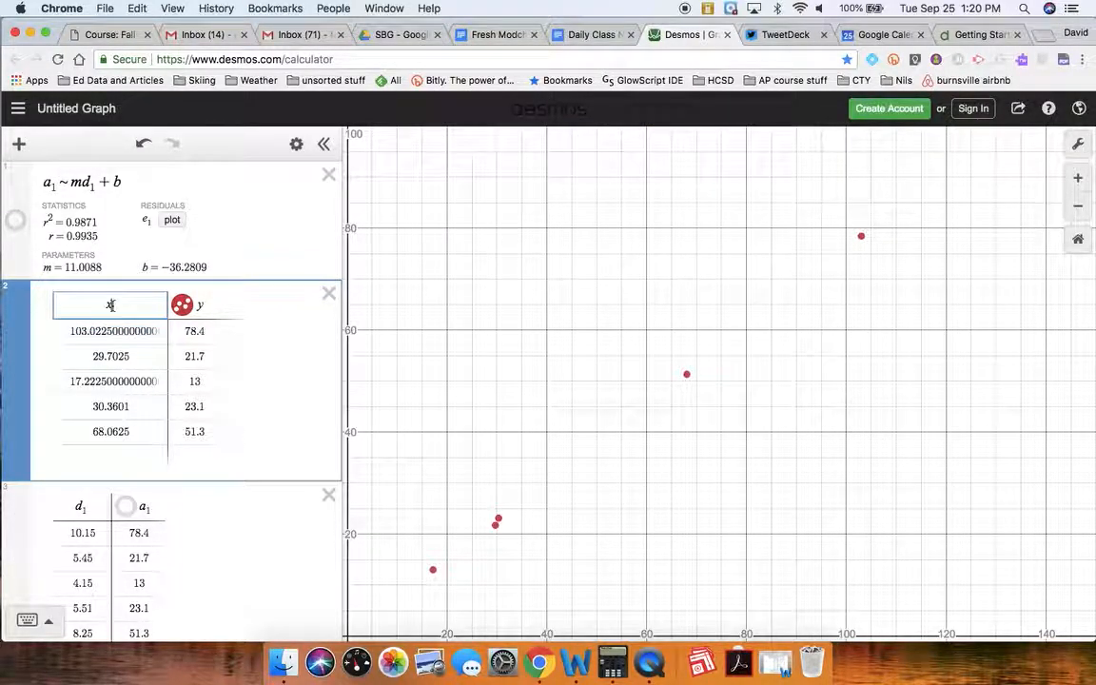
key(BackSpace)
text(s_1)
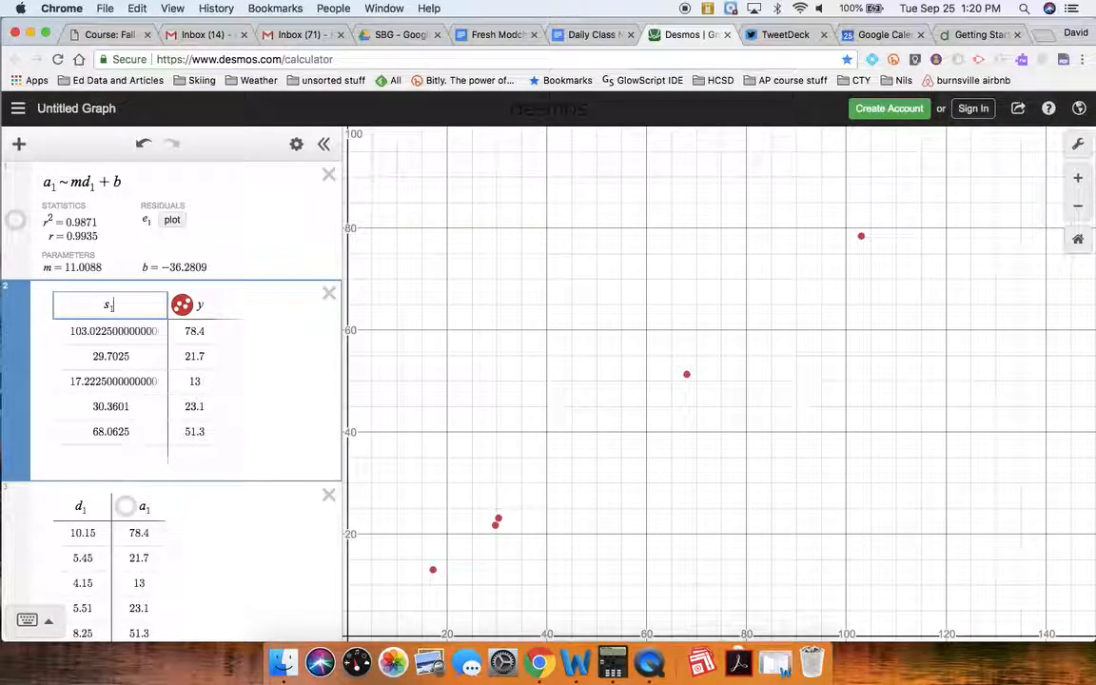
click(201, 305)
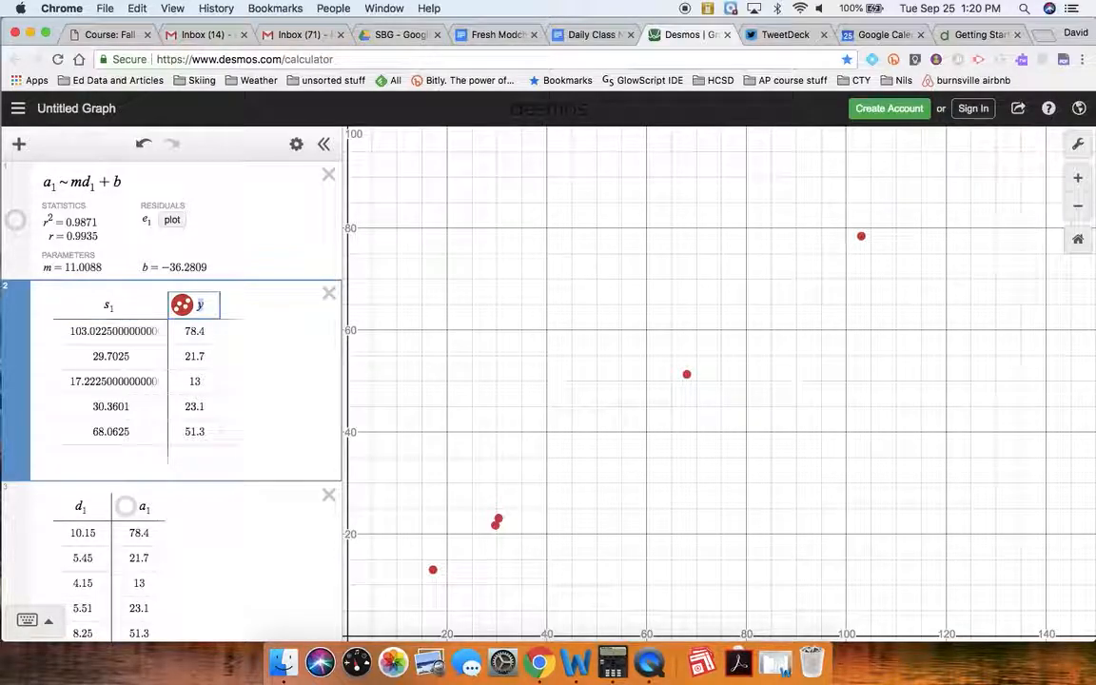
text(a_2)
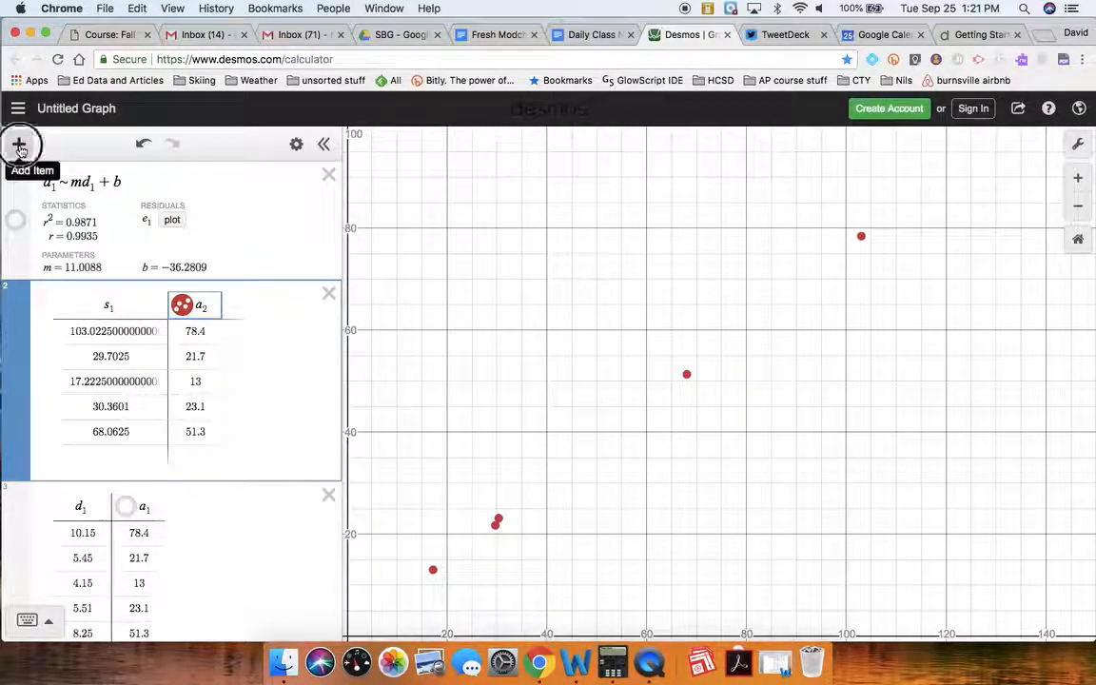
Add a linear regression of the squared-diameter table with the expression a_2 ~ ms_1 + b.
click(18, 143)
click(34, 190)
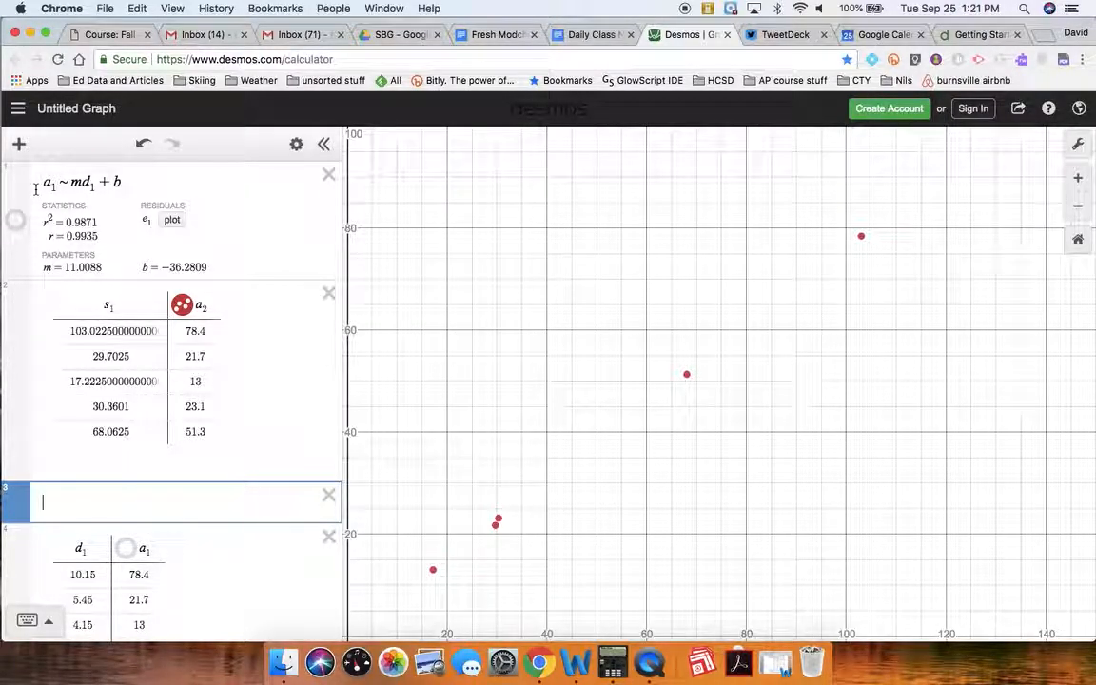
text(d)
text(_2)
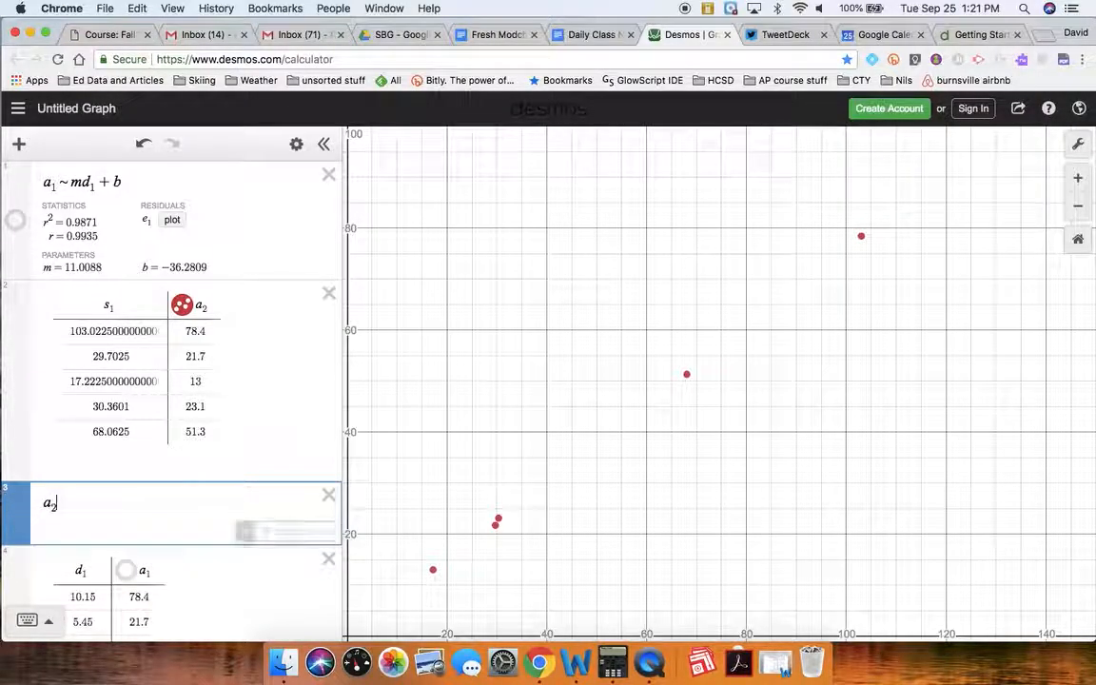
text(~)
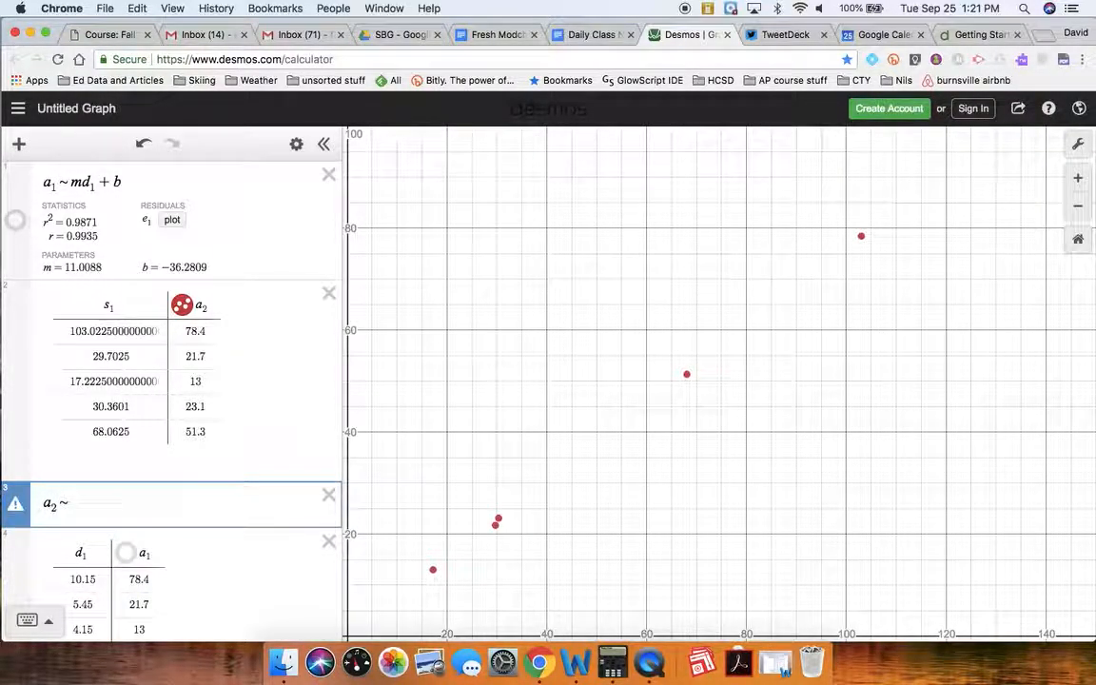
text(ms)
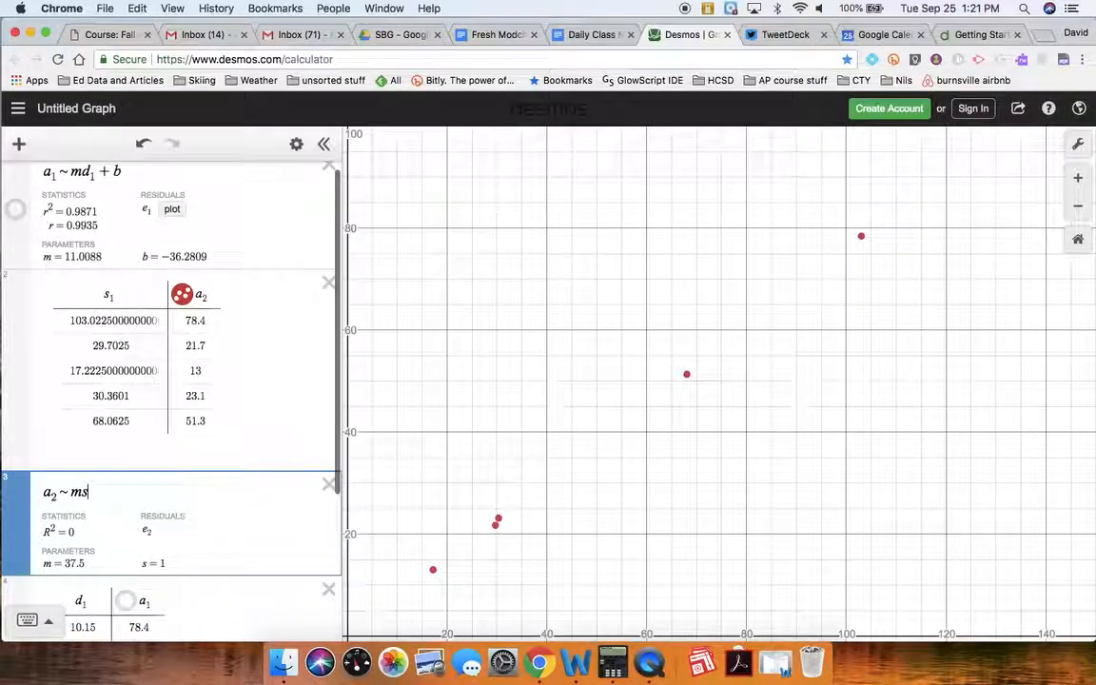
text(_1)
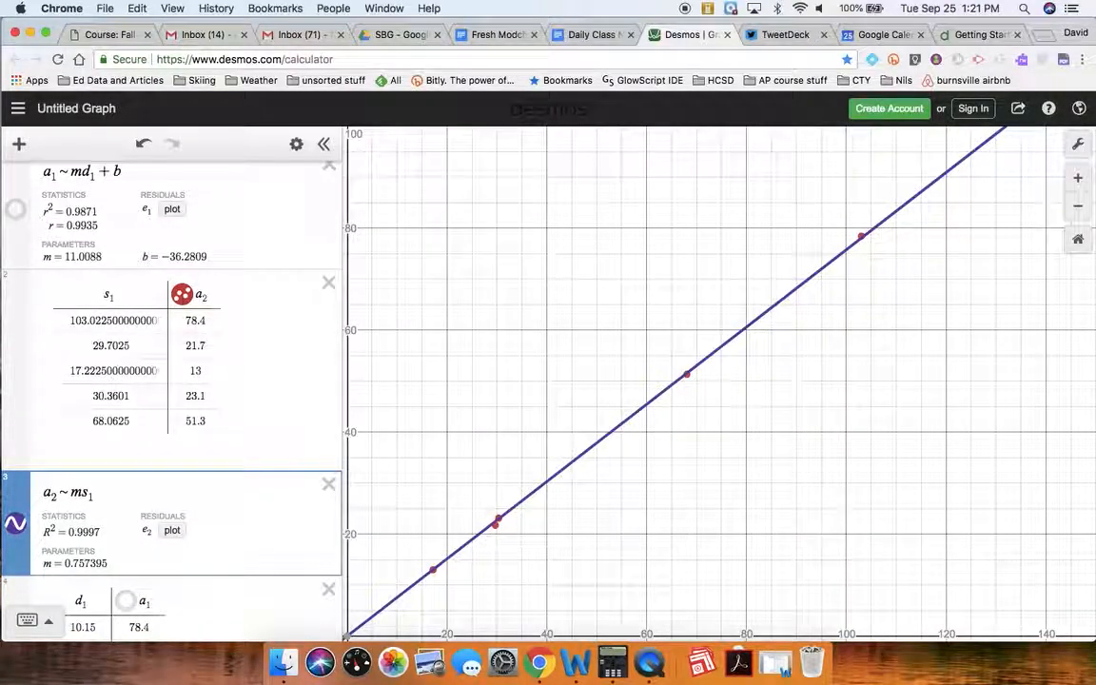
text(+b)
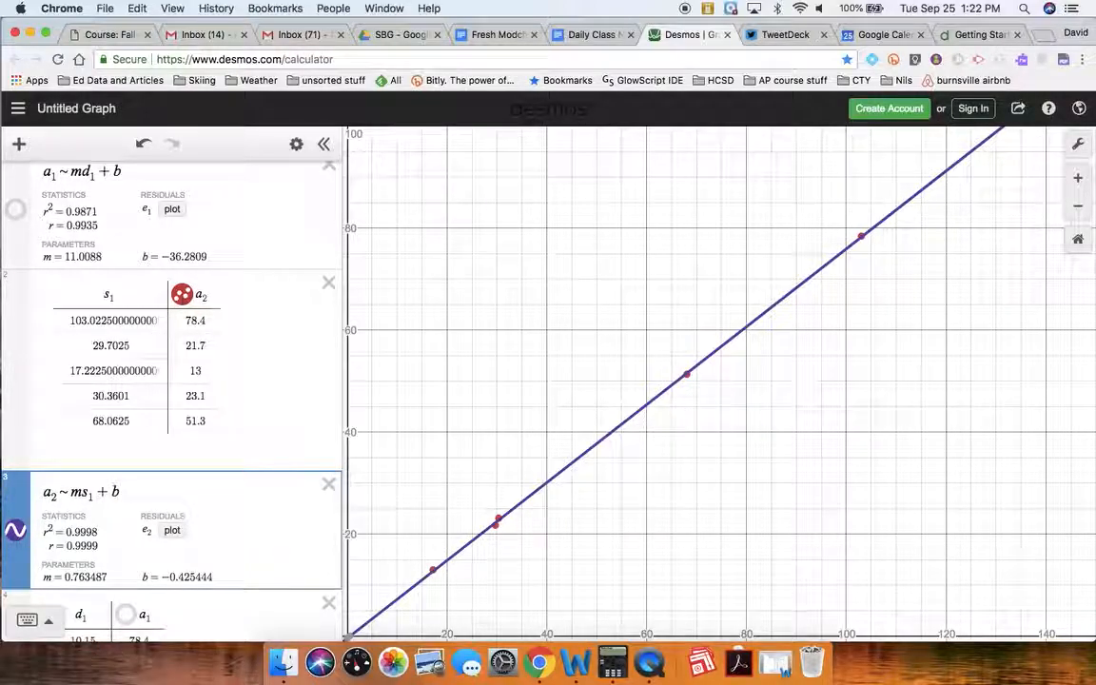
Compute pi/4 in the eCalc calculator widget and return to the Desmos graph.
key(ctrl+Left)
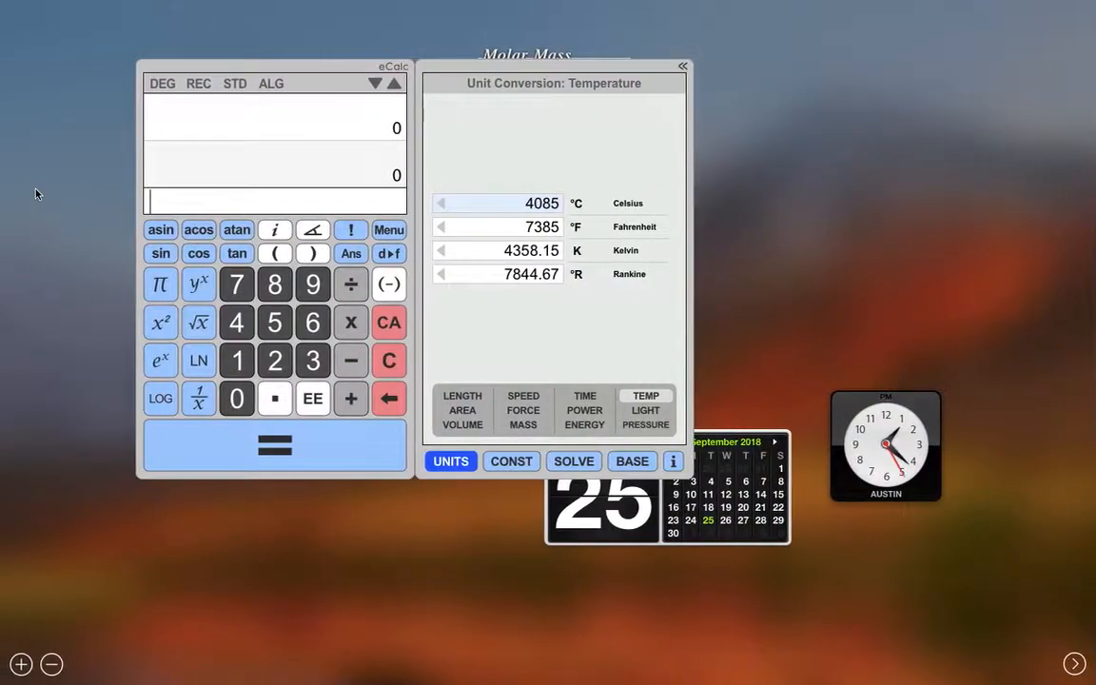
click(159, 284)
click(351, 285)
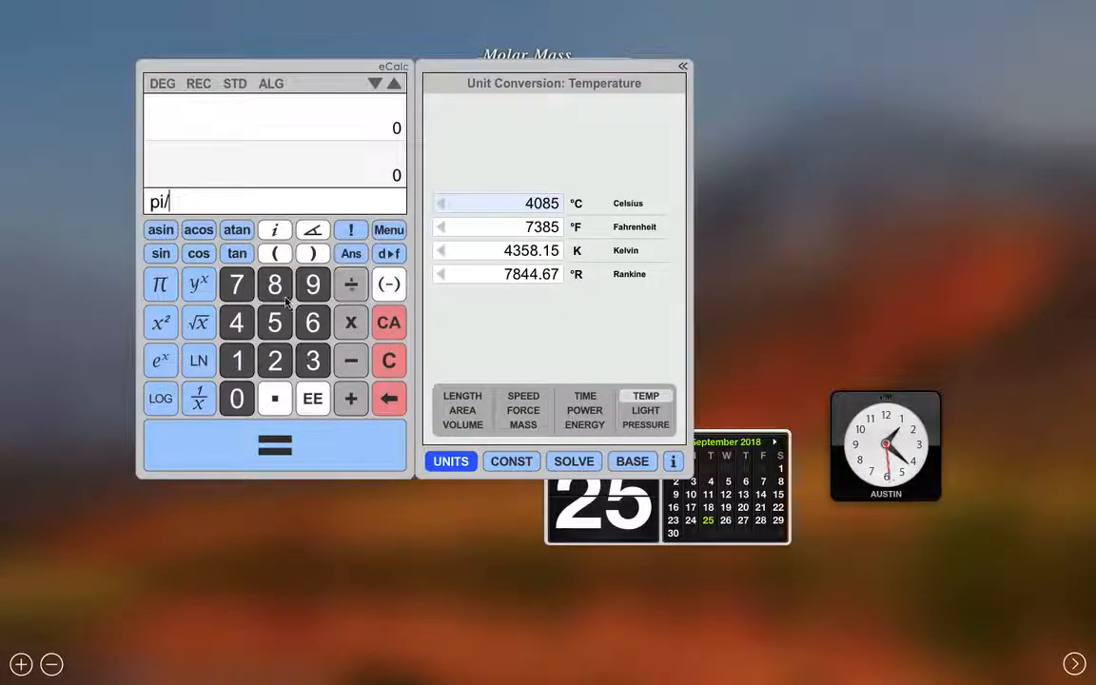
click(237, 323)
click(274, 444)
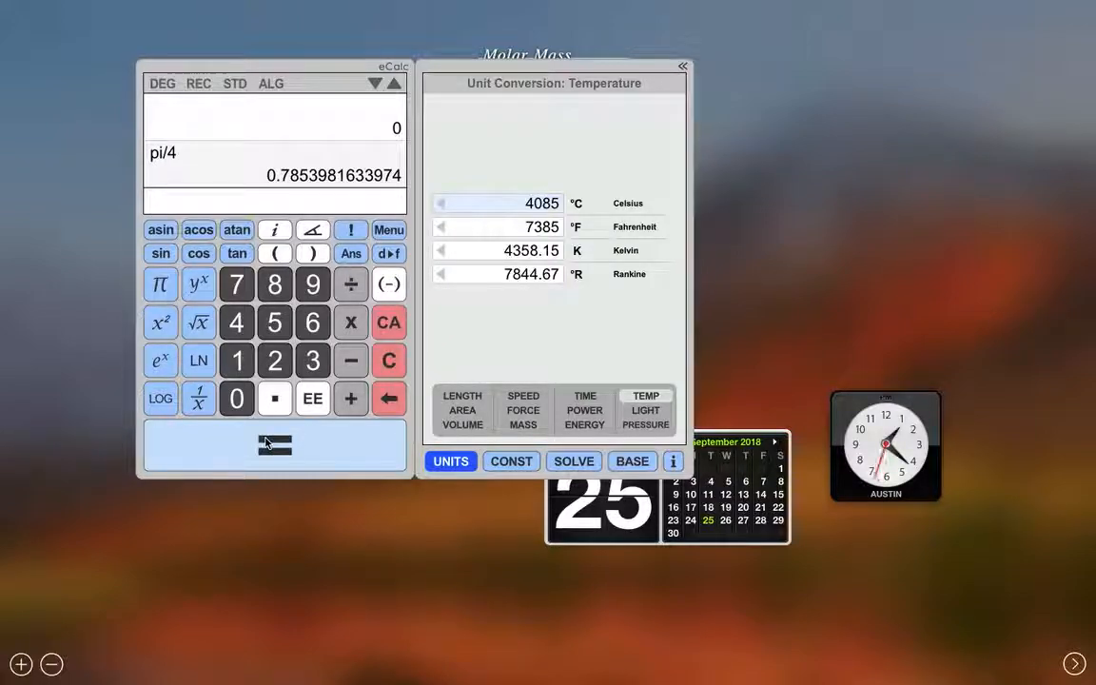
key(ctrl+Right)
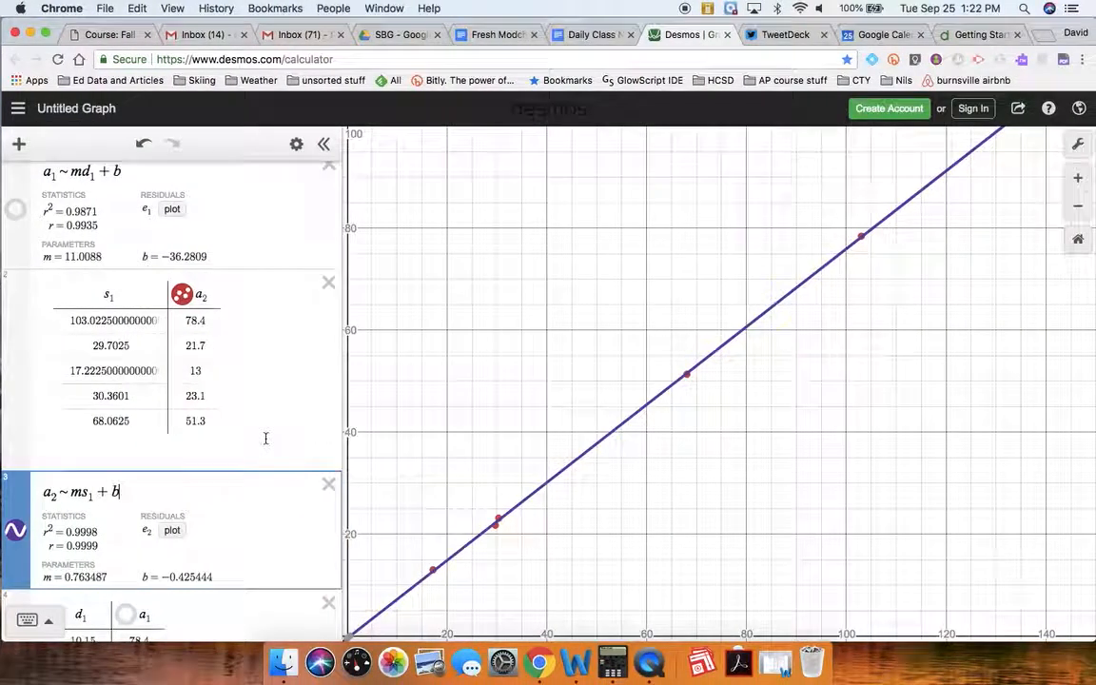